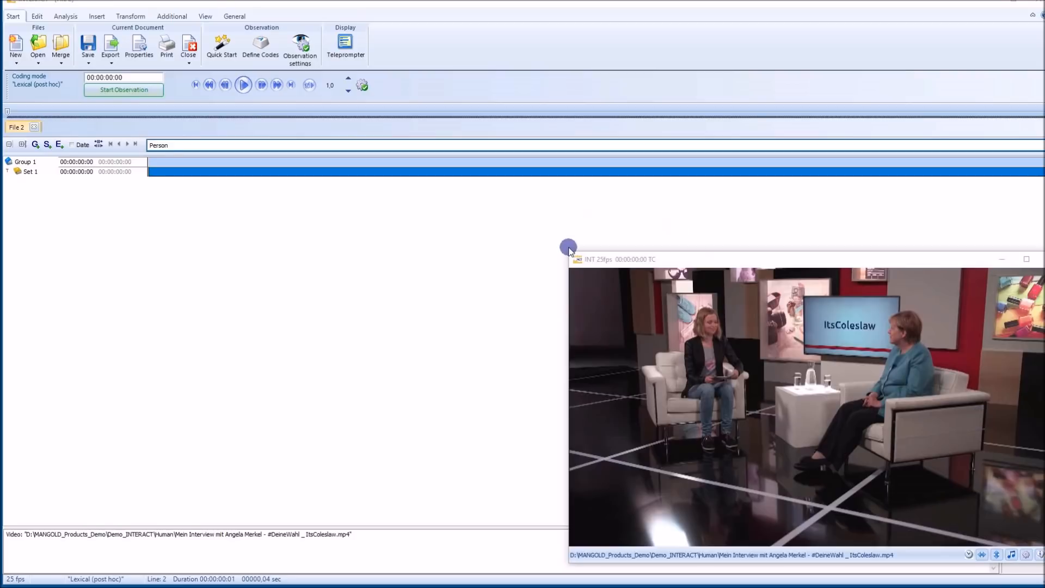
Resize the video window so it covers only the lower right area and leaves the event list free
{"action": "left_click_drag", "start_coordinate": [569, 252], "coordinate": [240, 116]}
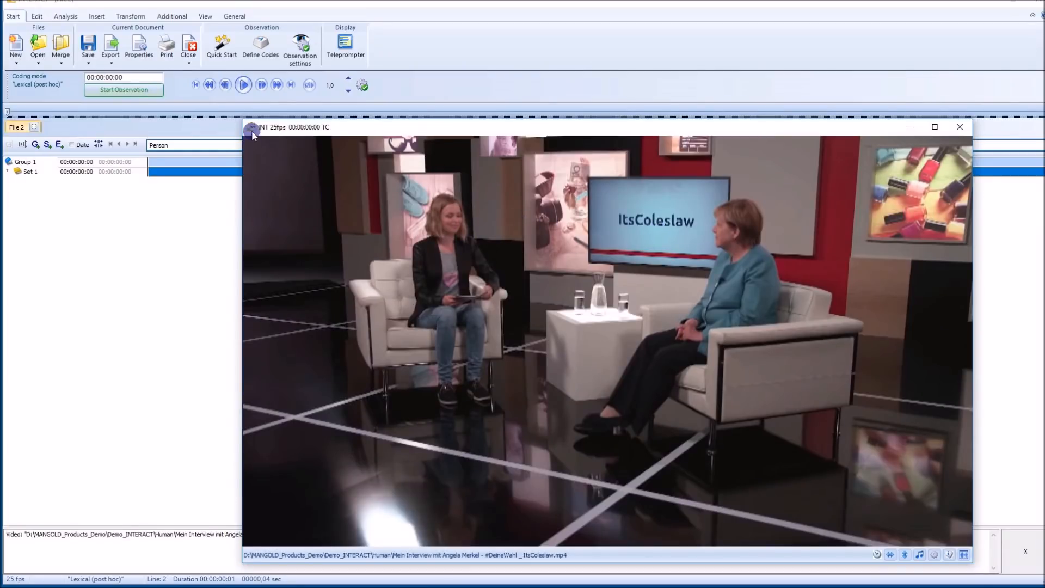
{"action": "left_click_drag", "start_coordinate": [242, 118], "coordinate": [410, 229]}
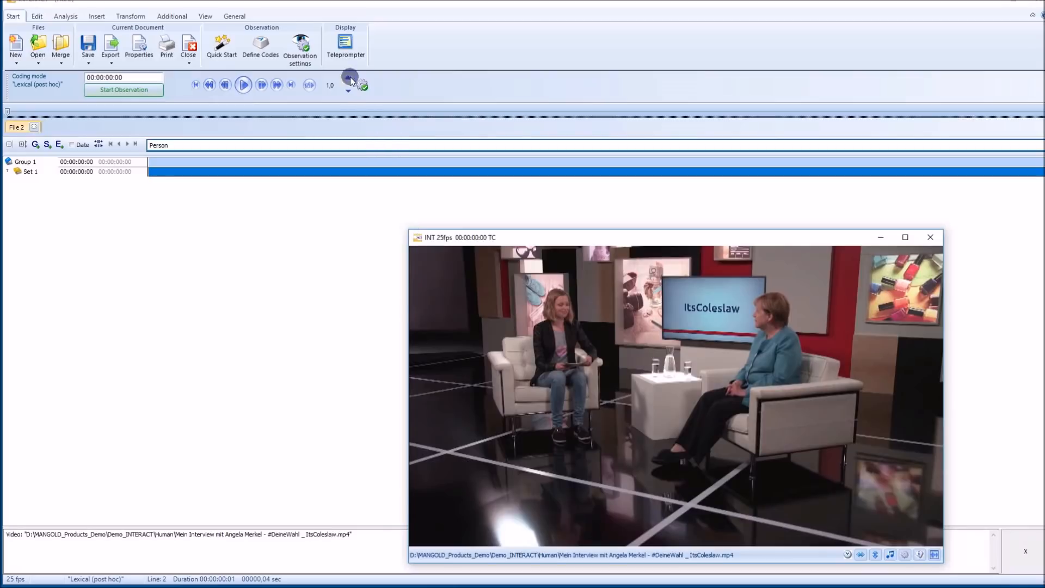
Show the code definitions and set the handling of empty events to Confirm in the observation settings
{"action": "left_click", "coordinate": [262, 46]}
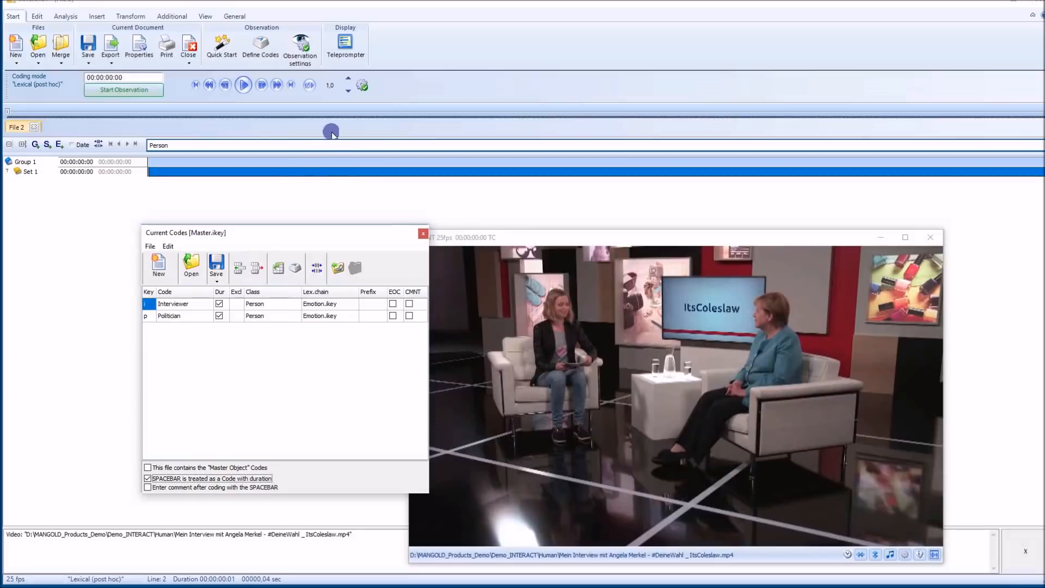
{"action": "left_click", "coordinate": [301, 52]}
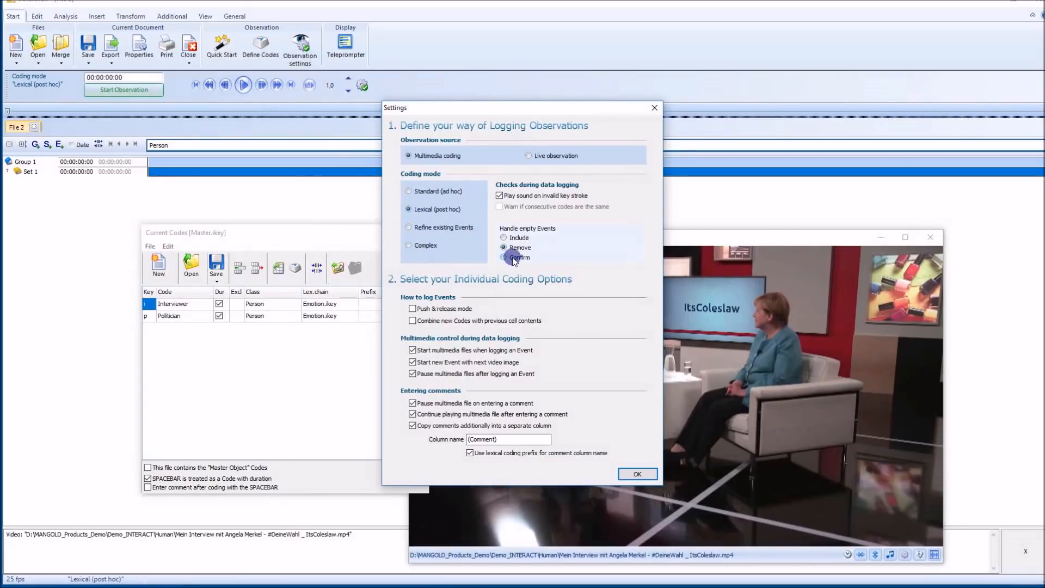
{"action": "left_click", "coordinate": [504, 257]}
{"action": "left_click", "coordinate": [633, 475]}
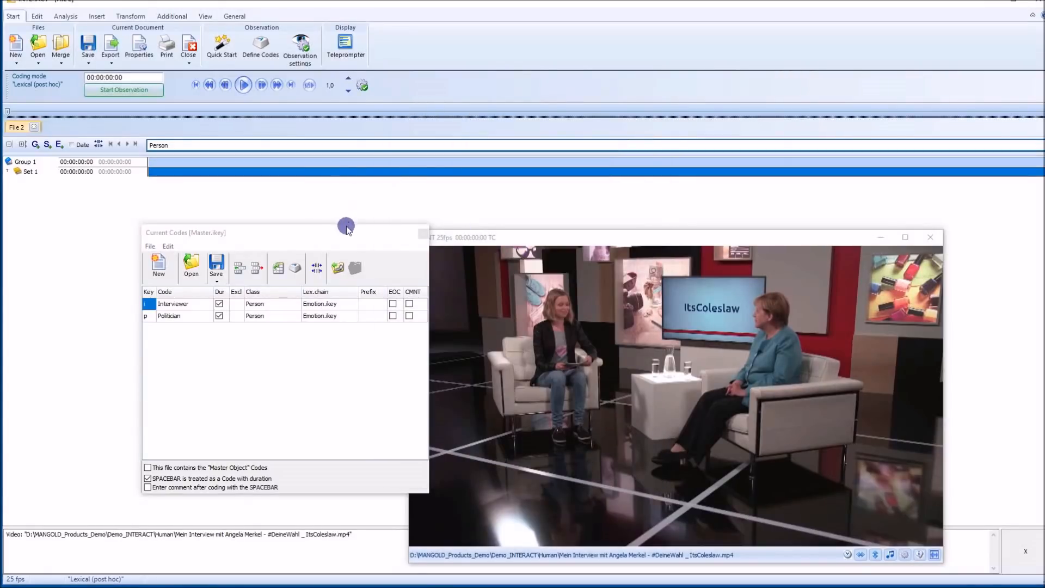
Start the observation with the Coding Panel beside the video, and log a first event ending at about 00:00:02:04
{"action": "left_click", "coordinate": [145, 90]}
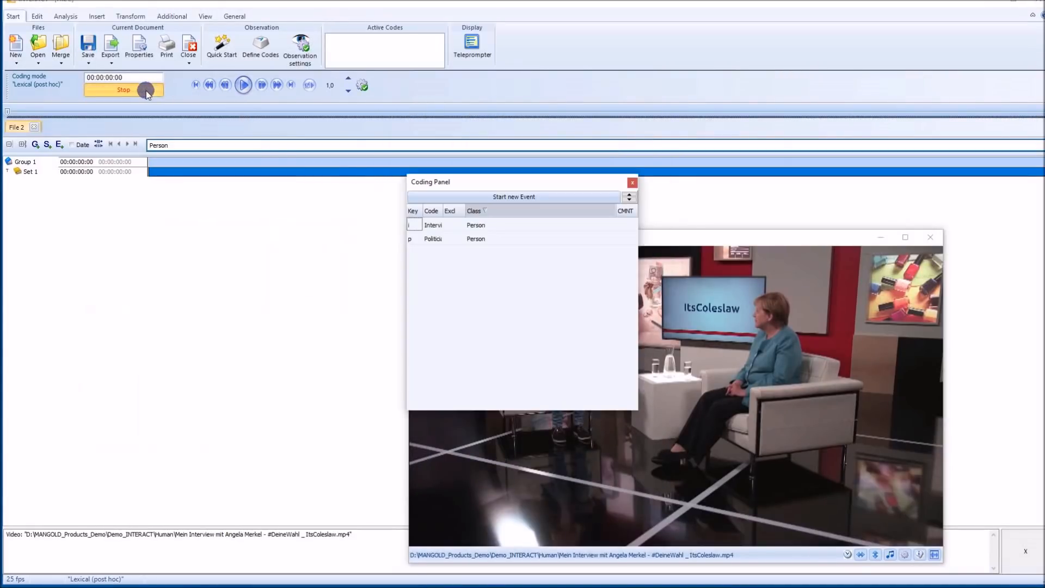
{"action": "left_click_drag", "start_coordinate": [512, 185], "coordinate": [252, 223]}
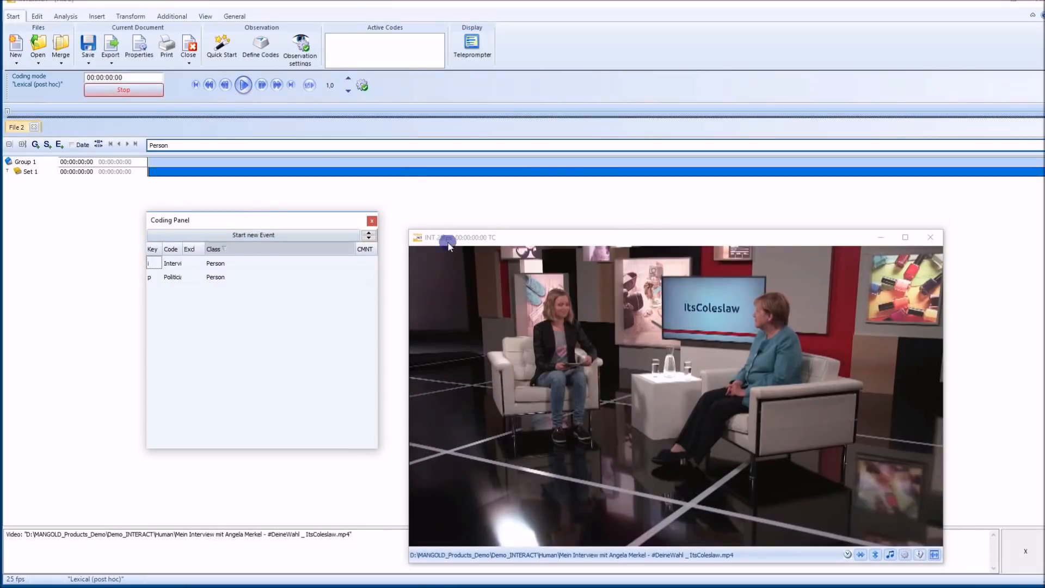
{"action": "left_click", "coordinate": [366, 234]}
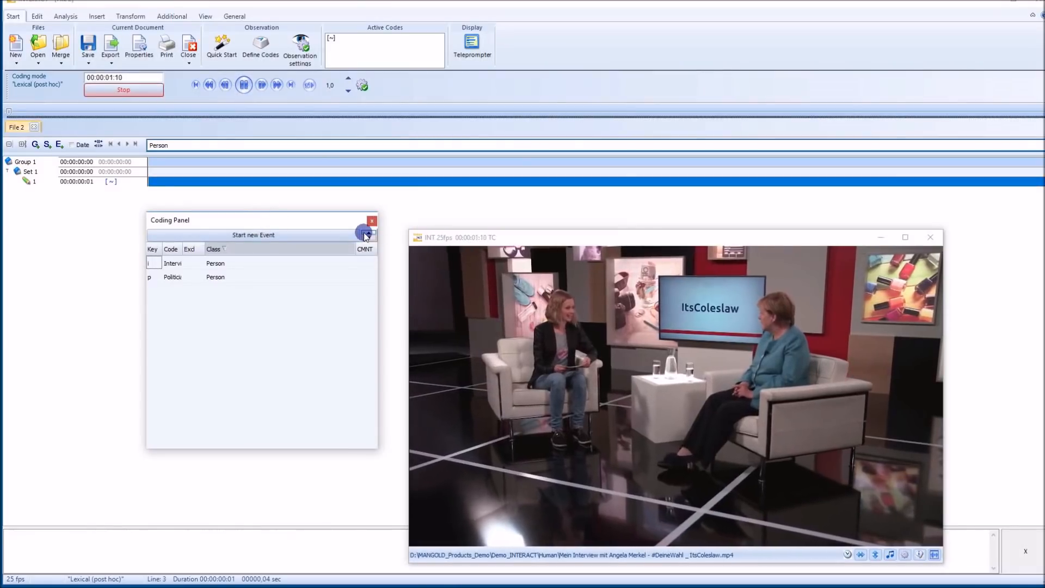
{"action": "key", "text": "space"}
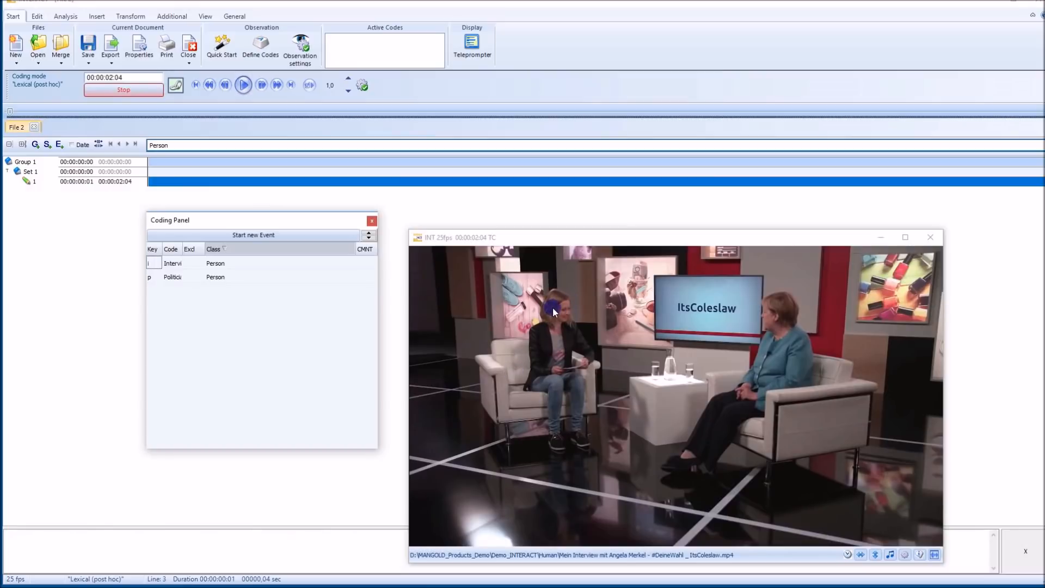
Widen the Coding Panel's Code column and code the first event as Interviewer, Happy, Social and Positive
{"action": "left_click_drag", "start_coordinate": [182, 248], "coordinate": [226, 249]}
{"action": "left_click", "coordinate": [277, 266]}
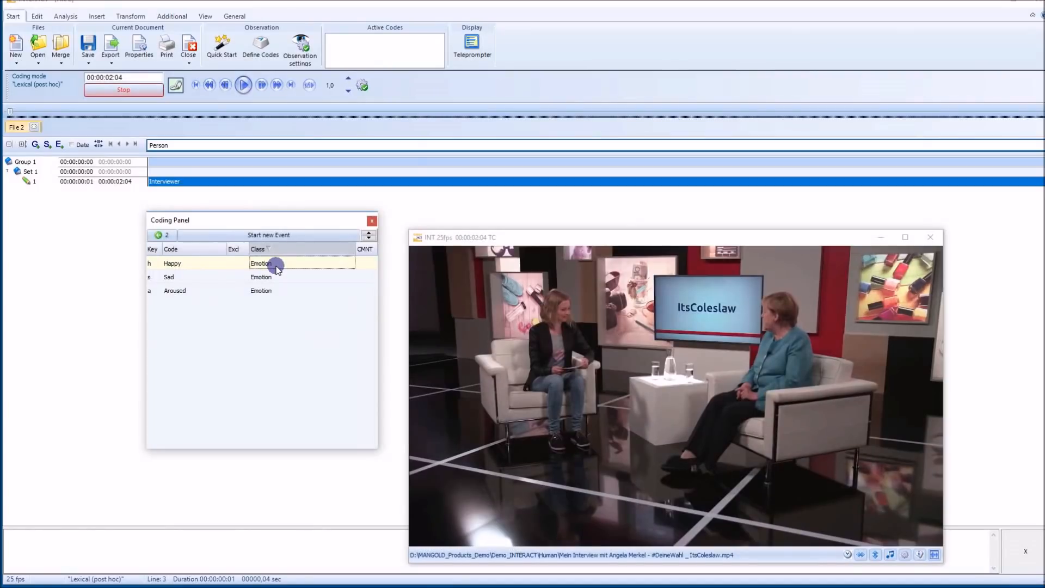
{"action": "left_click", "coordinate": [275, 265]}
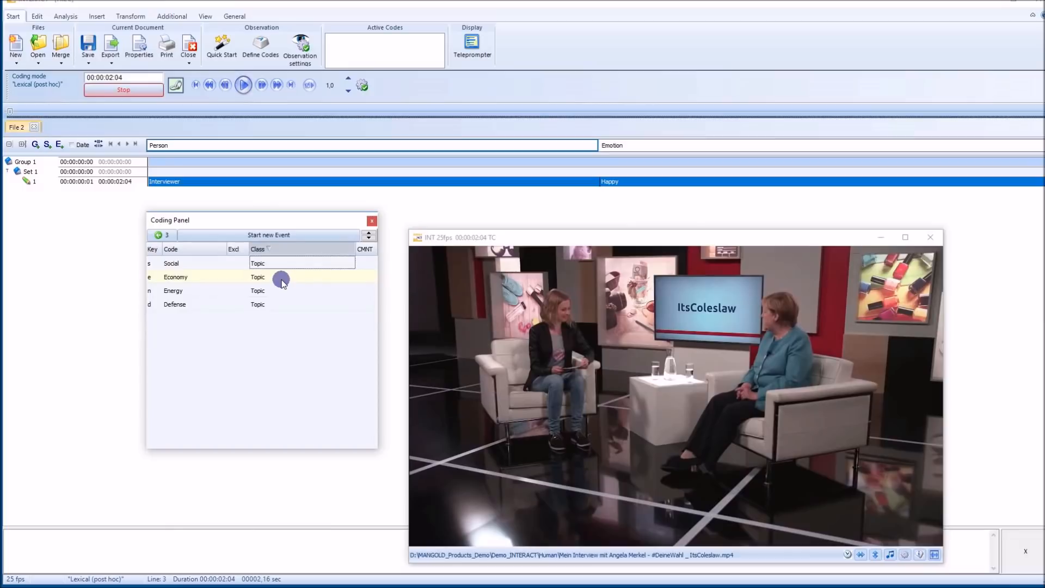
{"action": "left_click", "coordinate": [280, 266]}
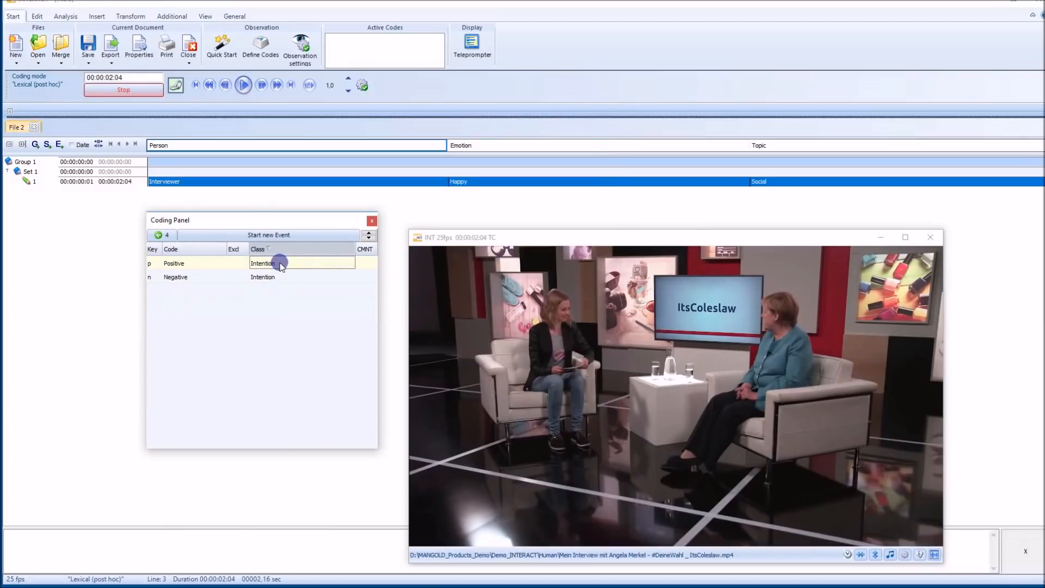
{"action": "left_click", "coordinate": [281, 266]}
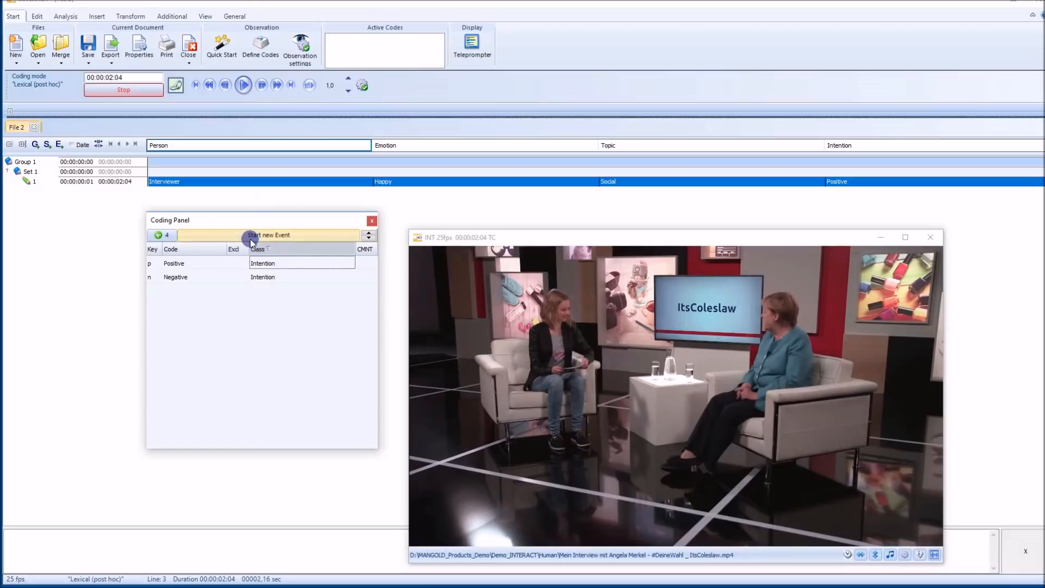
Log a second event ending at about 00:00:05:15 and code it as Interviewer, Sad, Social and Negative
{"action": "left_click", "coordinate": [289, 263]}
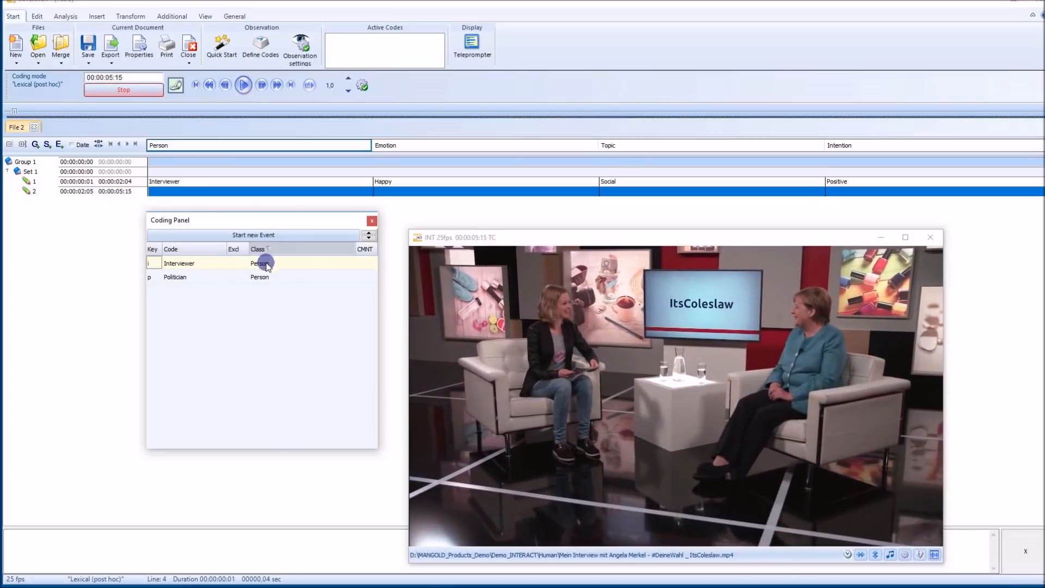
{"action": "left_click", "coordinate": [278, 265]}
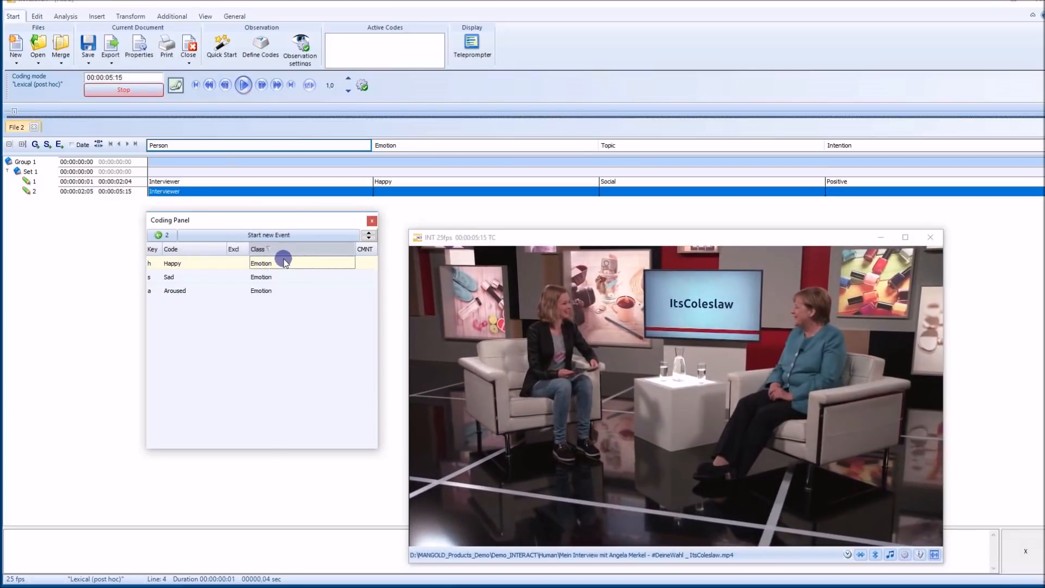
{"action": "left_click", "coordinate": [279, 278]}
{"action": "left_click", "coordinate": [276, 263]}
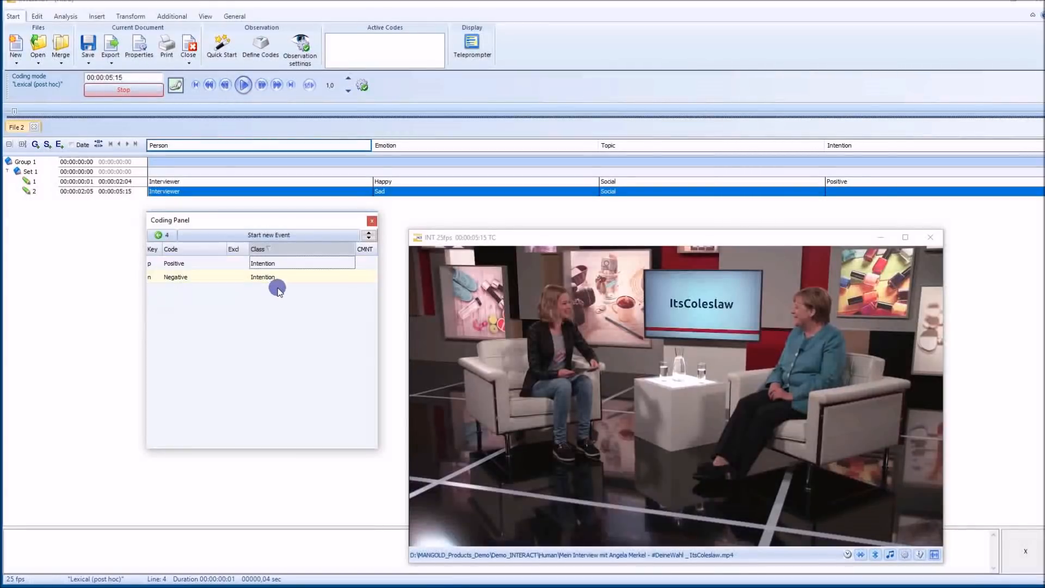
{"action": "left_click", "coordinate": [280, 278]}
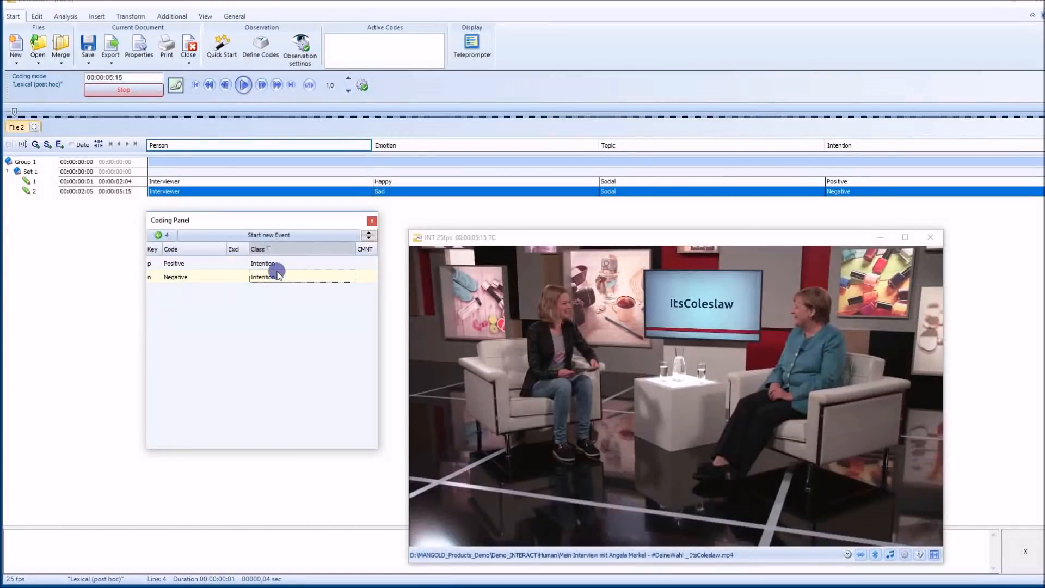
Move the Coding Panel clear of the event list, and log a third event coded Interviewer, Sad, Energy and Positive
{"action": "left_click_drag", "start_coordinate": [278, 236], "coordinate": [211, 294]}
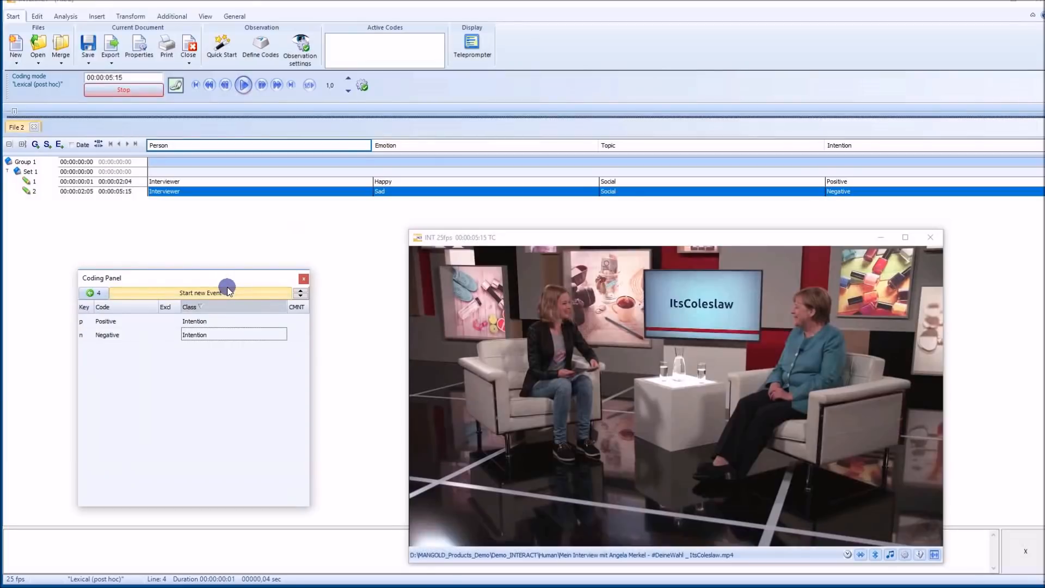
{"action": "left_click", "coordinate": [228, 290]}
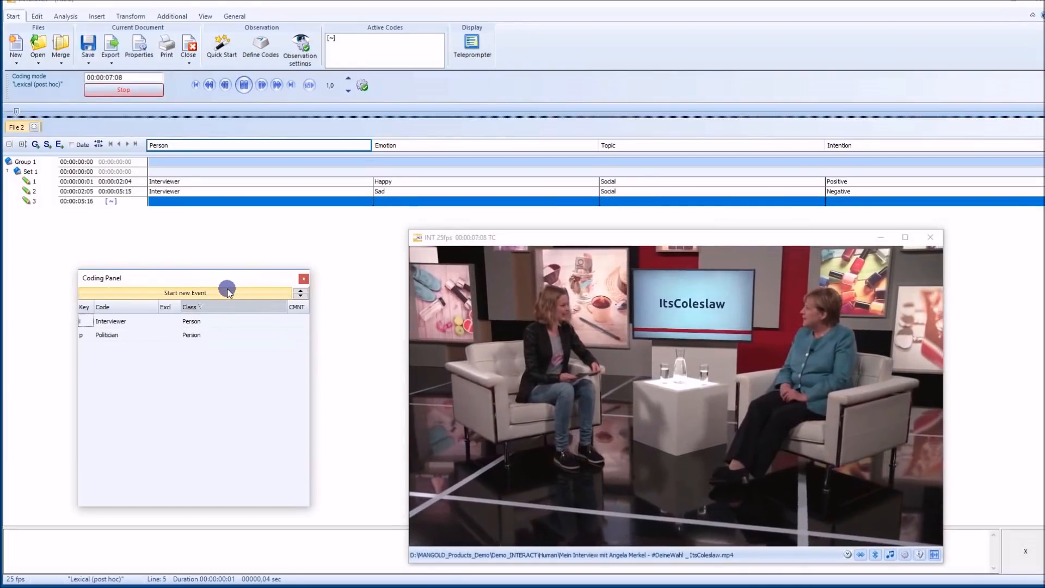
{"action": "left_click", "coordinate": [204, 323]}
{"action": "left_click", "coordinate": [205, 334]}
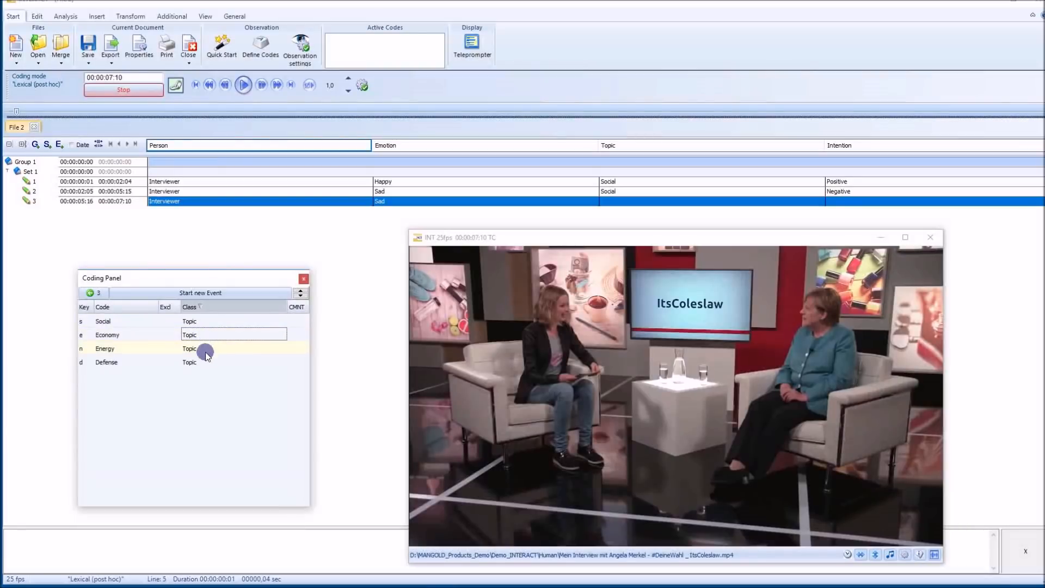
{"action": "left_click", "coordinate": [204, 336]}
{"action": "left_click", "coordinate": [204, 336]}
{"action": "left_click", "coordinate": [206, 321]}
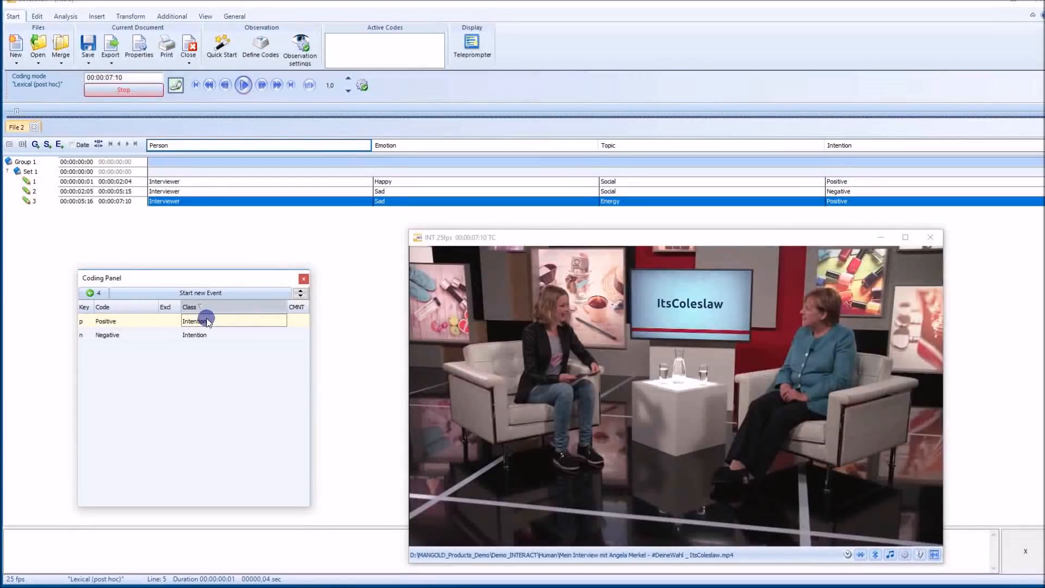
Log two consecutive events without codes, ending at about 00:00:11:22 and 00:00:14:20
{"action": "key", "text": "space"}
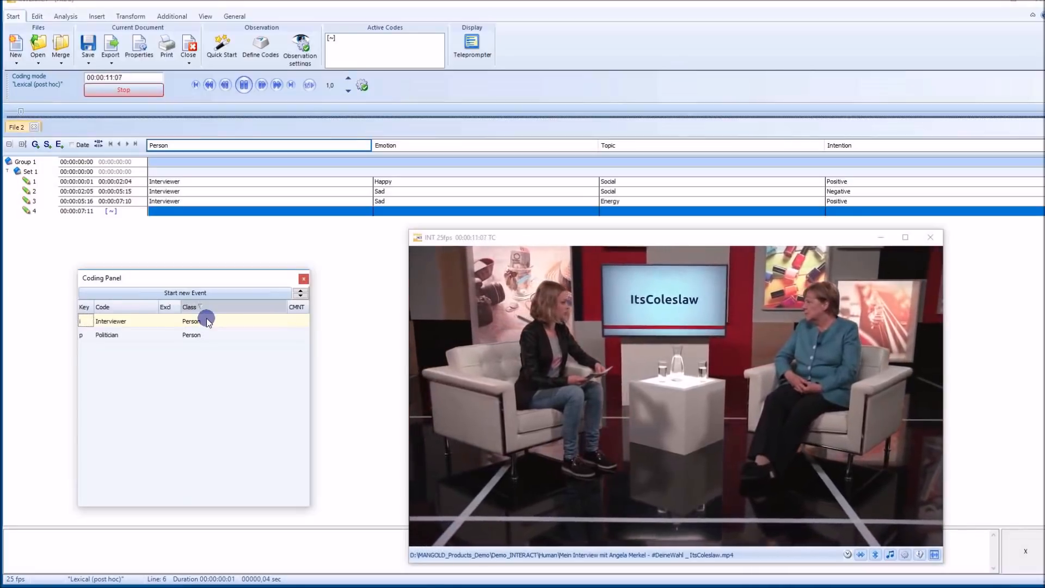
{"action": "key", "text": "space"}
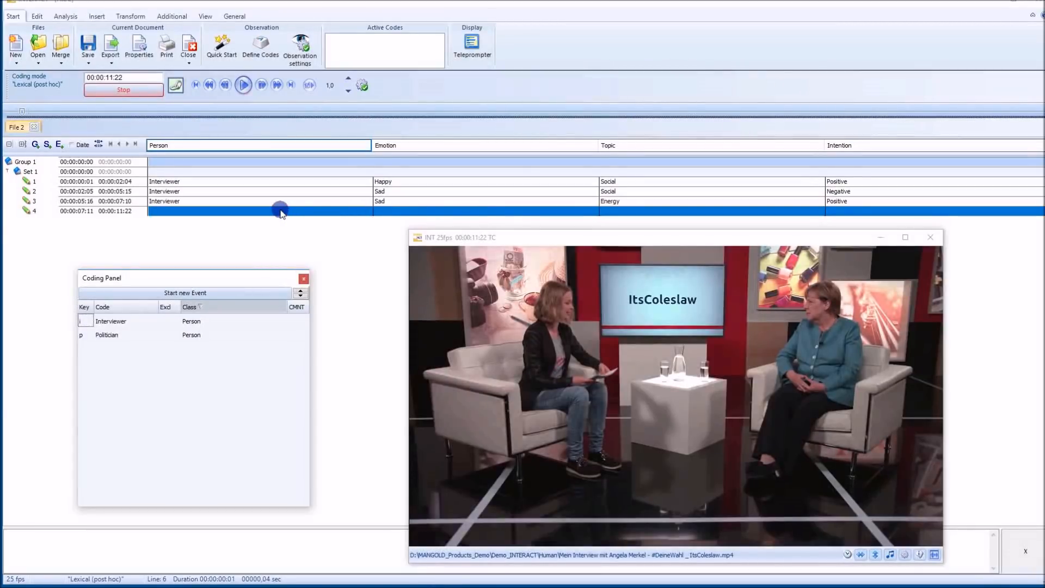
{"action": "key", "text": "space"}
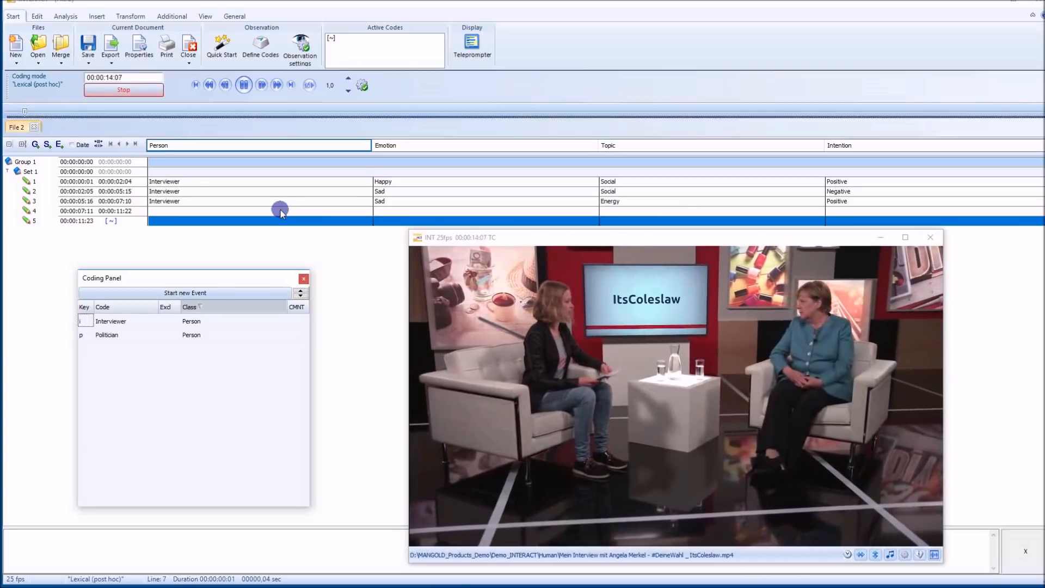
{"action": "key", "text": "space"}
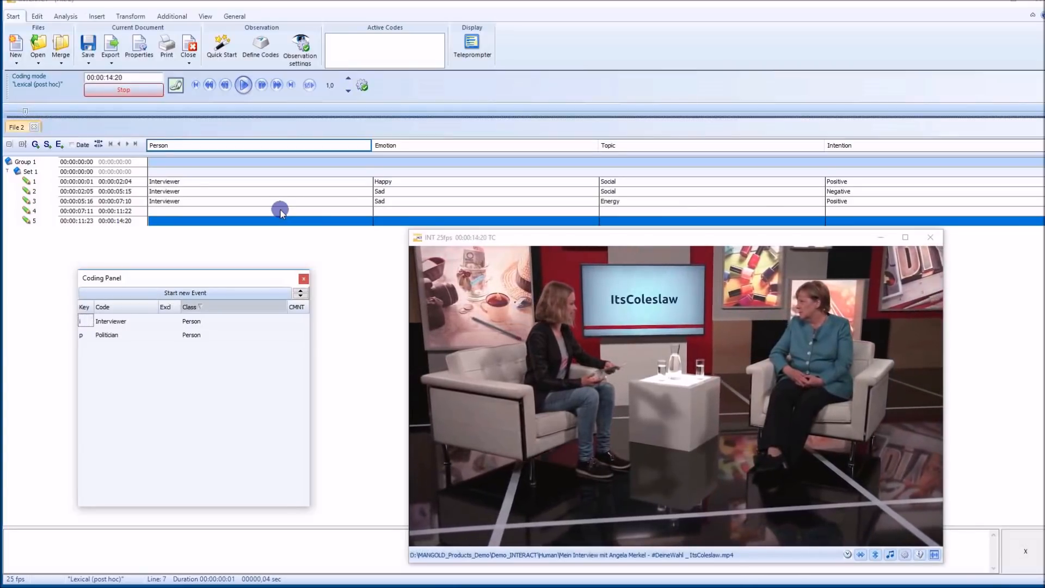
Code the latest event as Politician, Sad, Economy and Negative, removing the uncoded event before it
{"action": "left_click", "coordinate": [174, 332]}
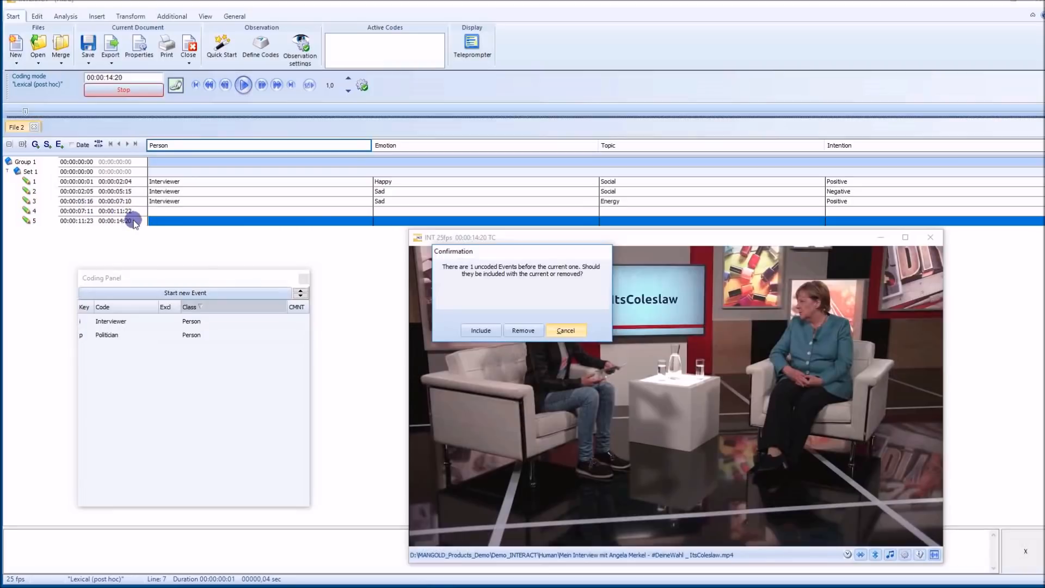
{"action": "left_click", "coordinate": [523, 330]}
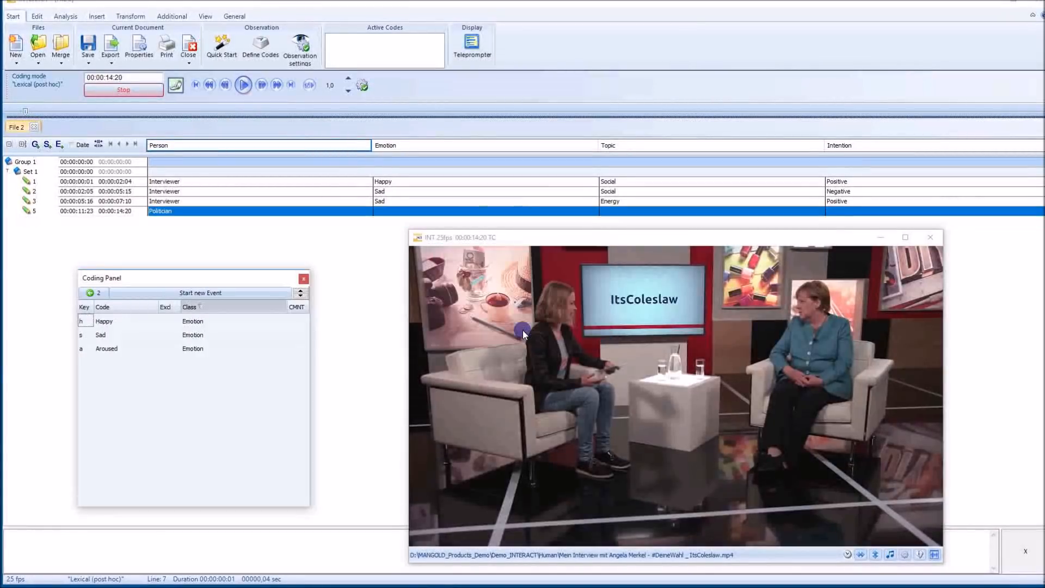
{"action": "left_click", "coordinate": [157, 336]}
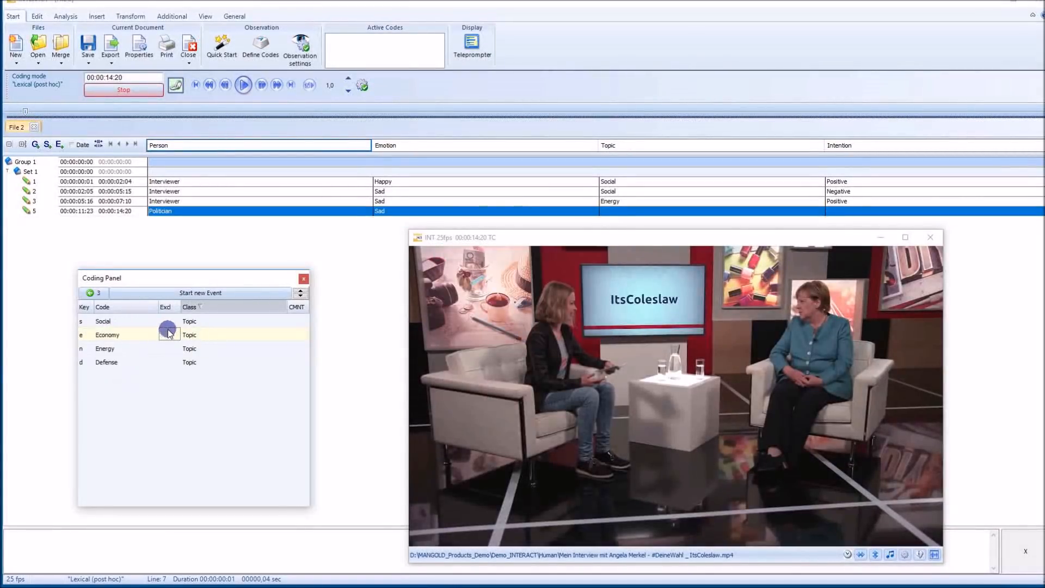
{"action": "left_click", "coordinate": [170, 337]}
{"action": "left_click", "coordinate": [196, 336]}
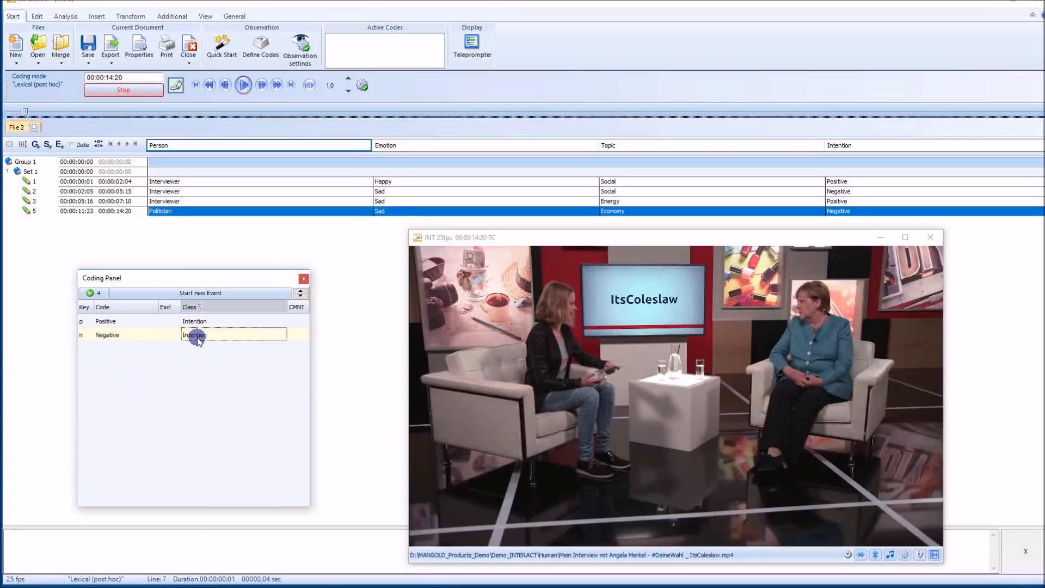
Log three more consecutive events without codes, ending at about 00:00:18:23, 00:00:21:00 and 00:00:22:08
{"action": "key", "text": "space"}
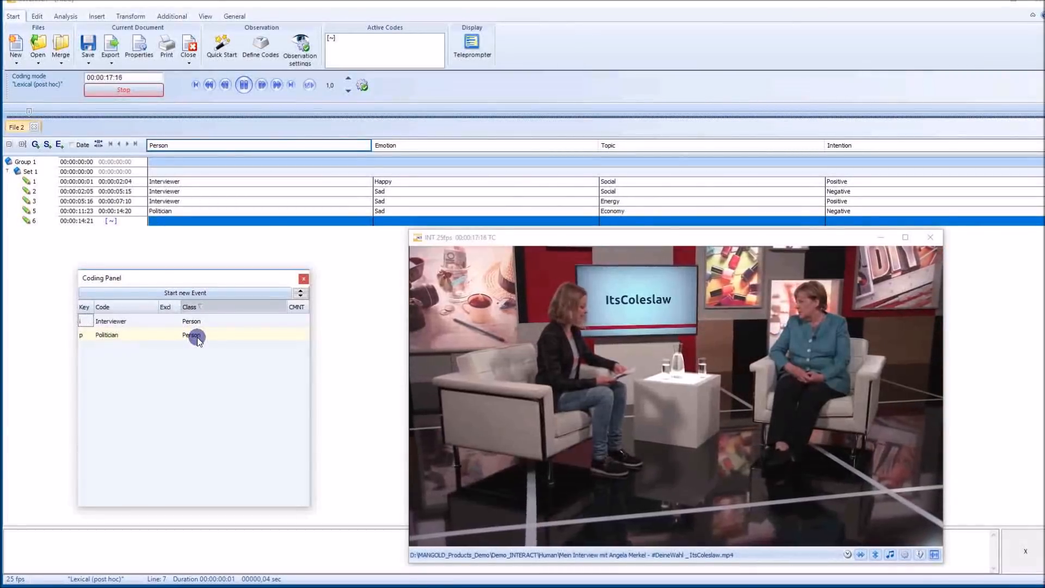
{"action": "key", "text": "space"}
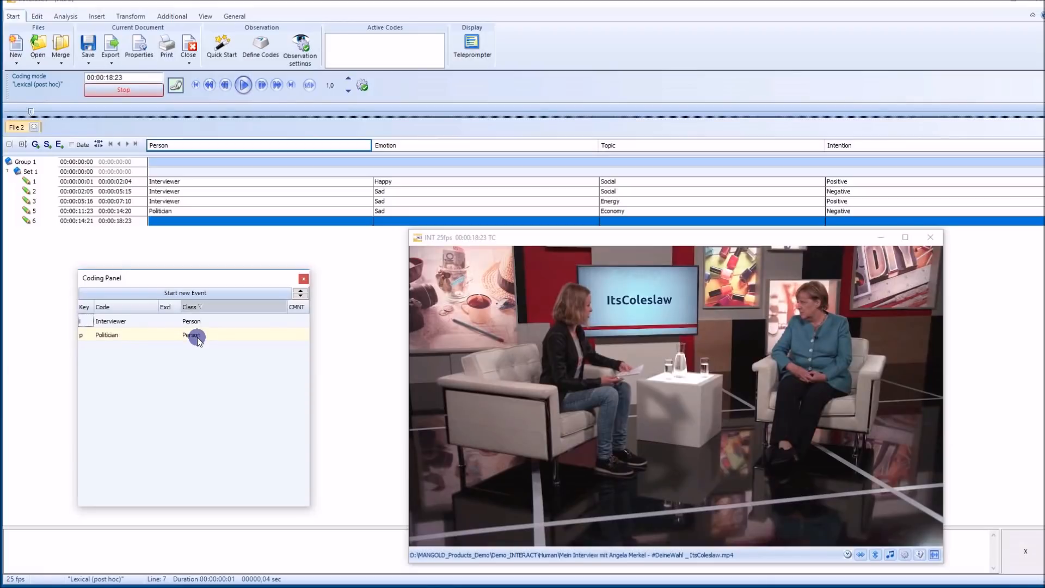
{"action": "key", "text": "space"}
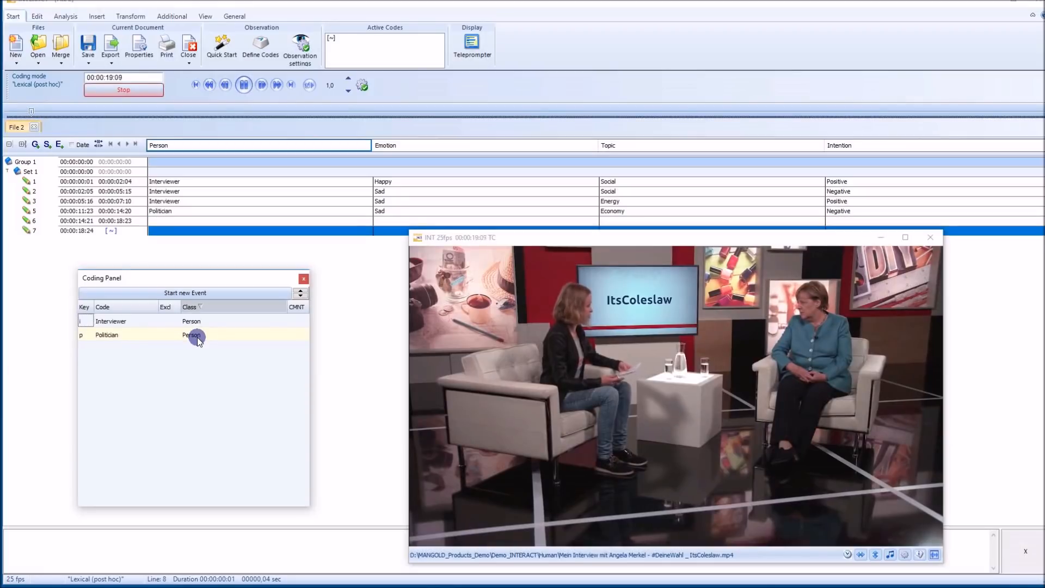
{"action": "key", "text": "space"}
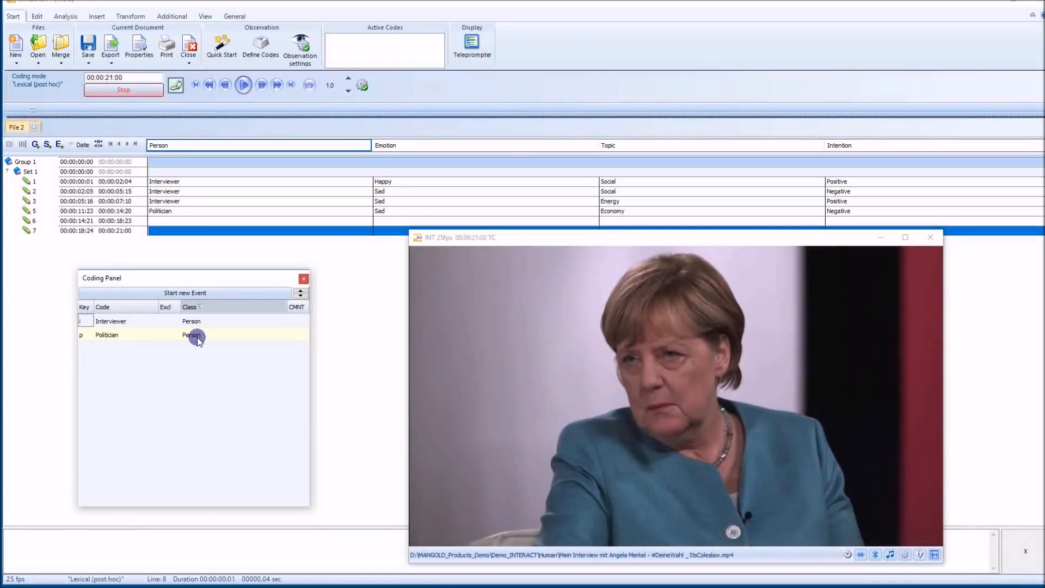
{"action": "key", "text": "space"}
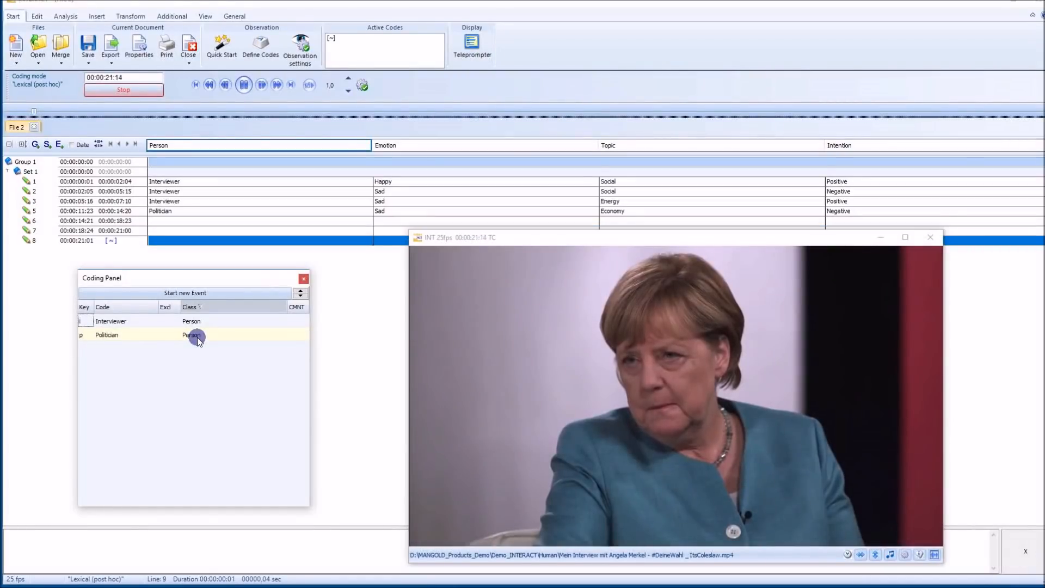
{"action": "key", "text": "space"}
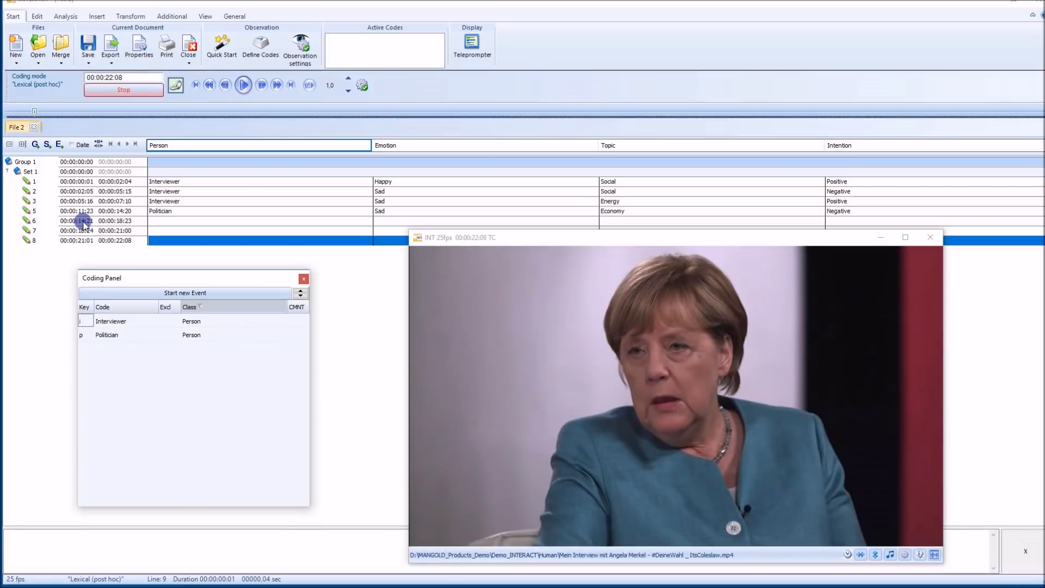
Code the latest event as Interviewer, Sad, Energy and Negative, including the uncoded events before it
{"action": "left_click", "coordinate": [192, 322]}
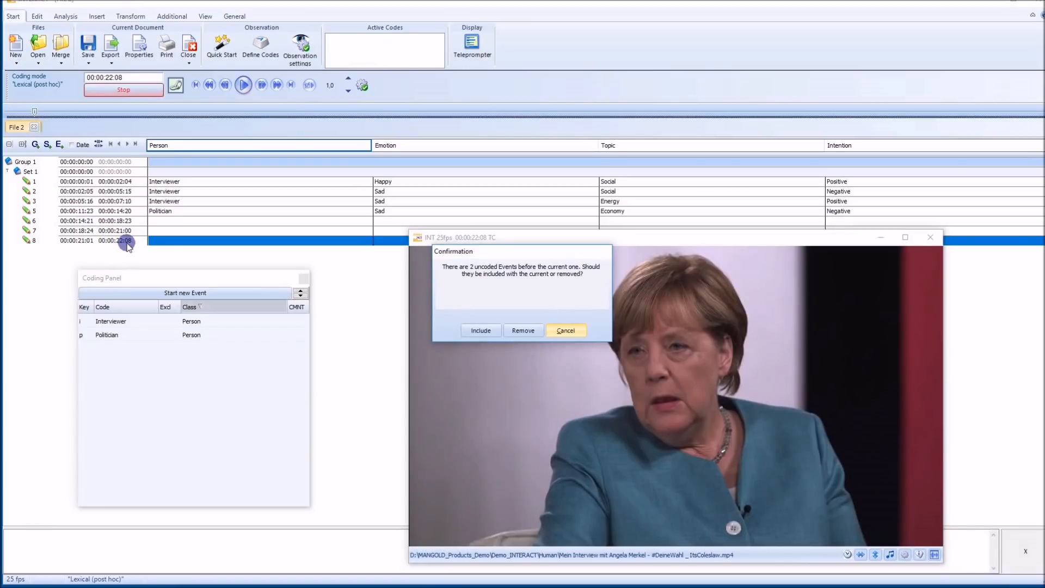
{"action": "left_click", "coordinate": [480, 330]}
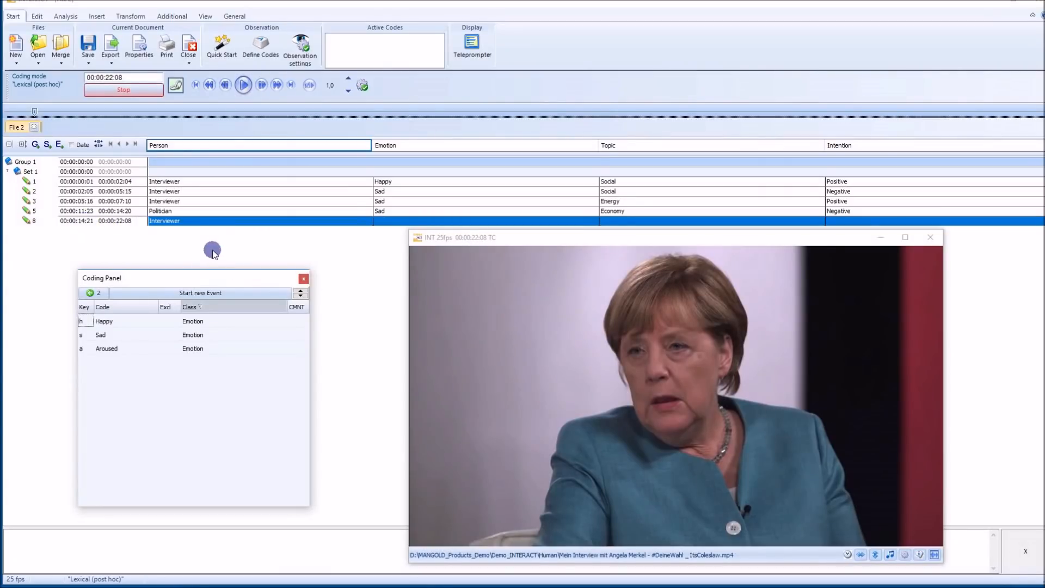
{"action": "left_click", "coordinate": [146, 334]}
{"action": "left_click", "coordinate": [174, 346]}
{"action": "left_click", "coordinate": [174, 334]}
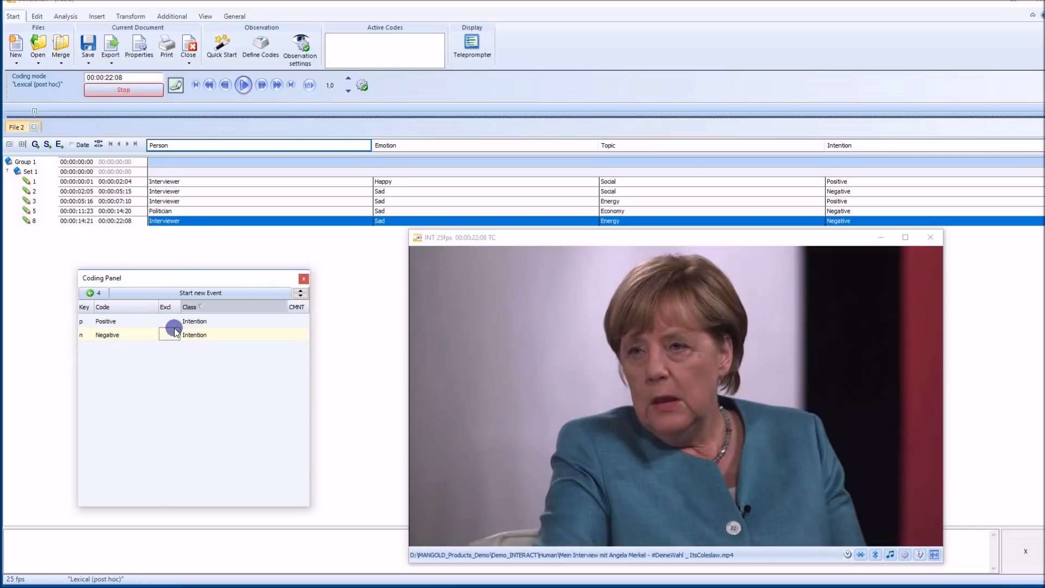